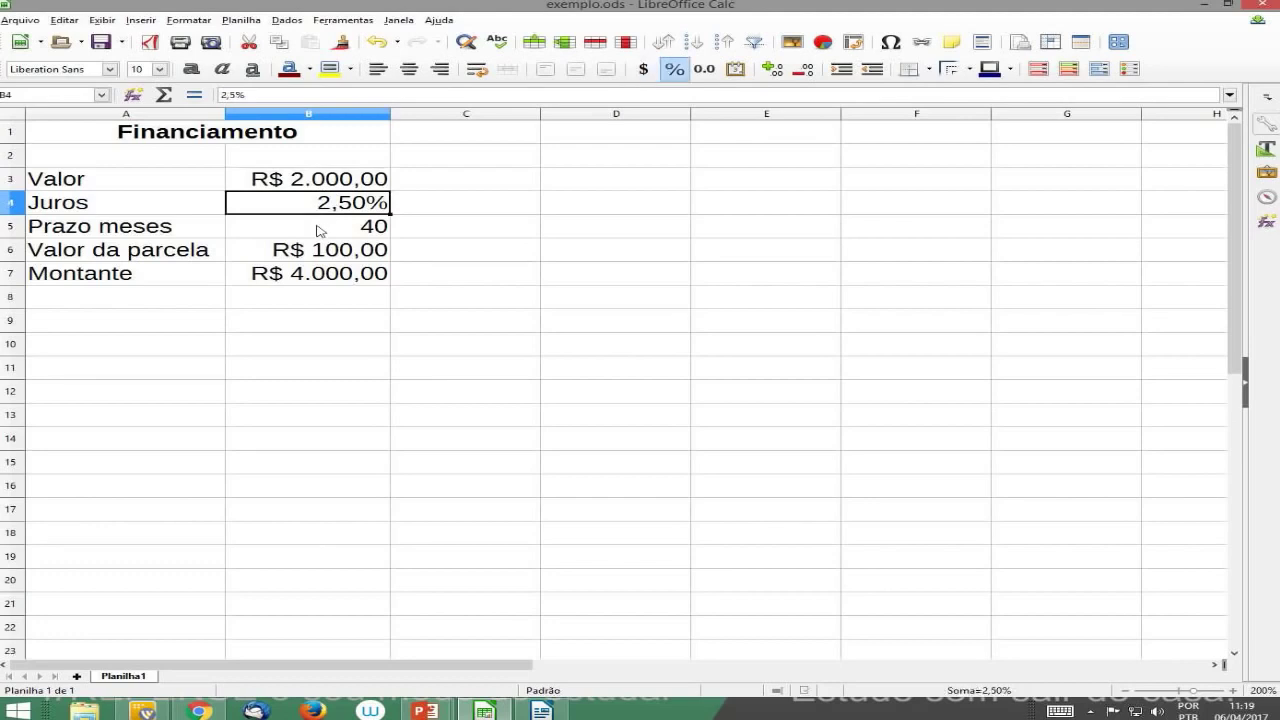
# - Review the contents of the financing cells B3 to B7, including the formulas behind Valor da parcela and Montante
pyautogui.click(320, 228)
pyautogui.click(302, 178)
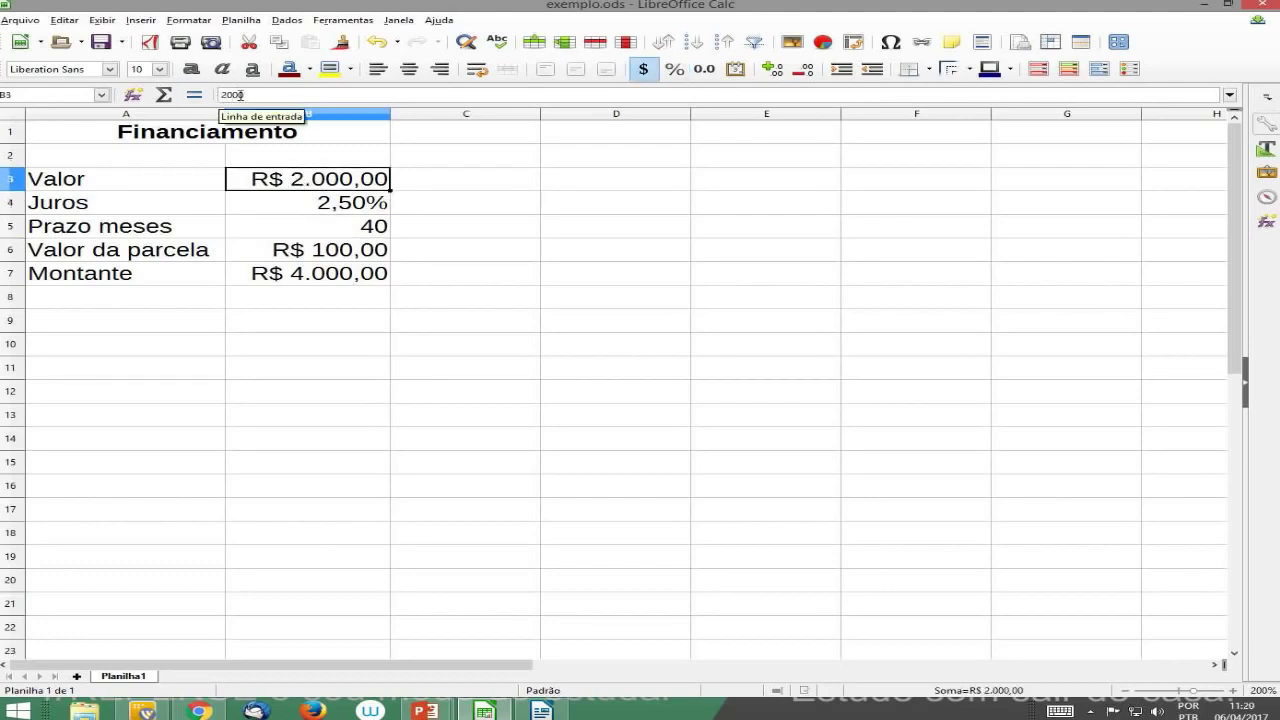
pyautogui.click(278, 208)
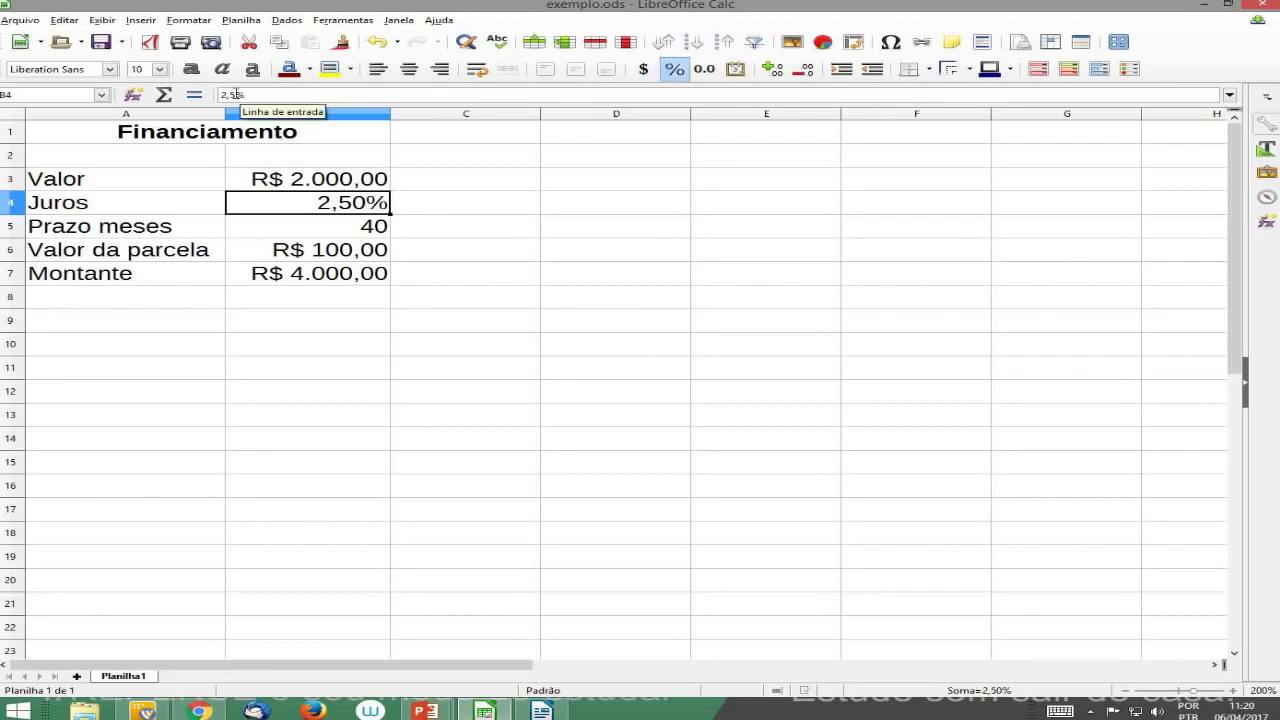
pyautogui.click(255, 228)
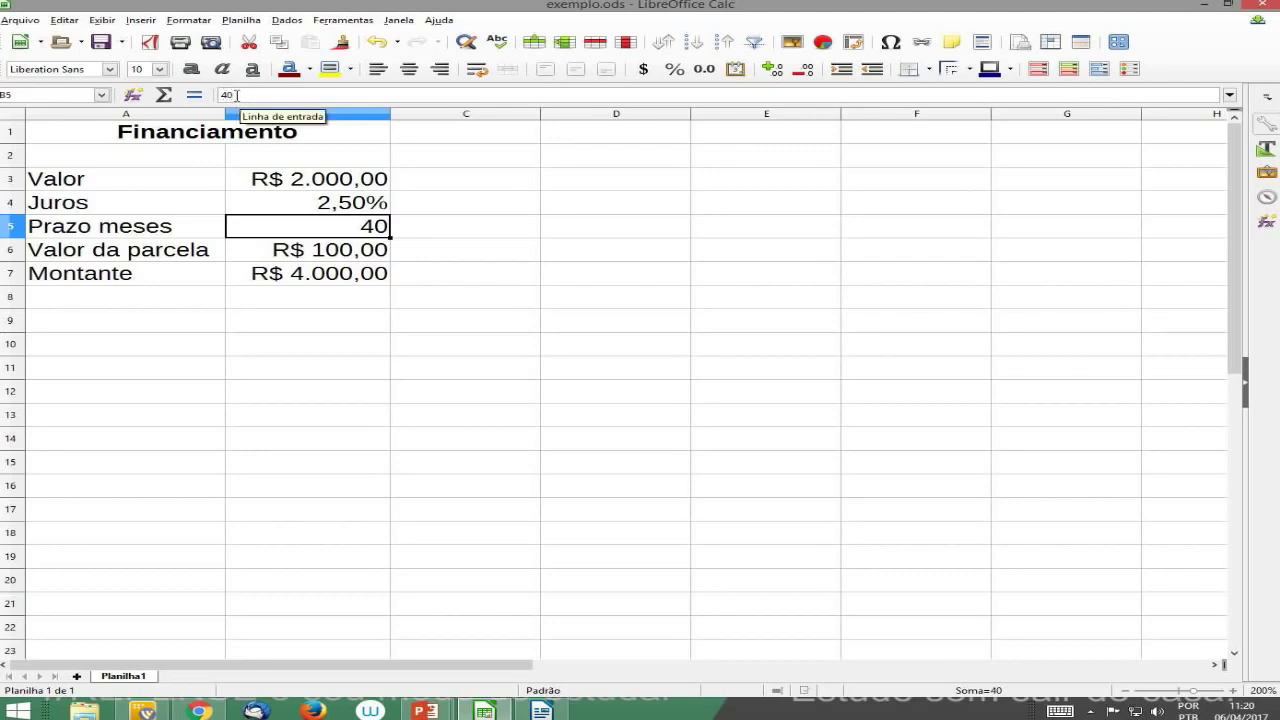
pyautogui.click(274, 249)
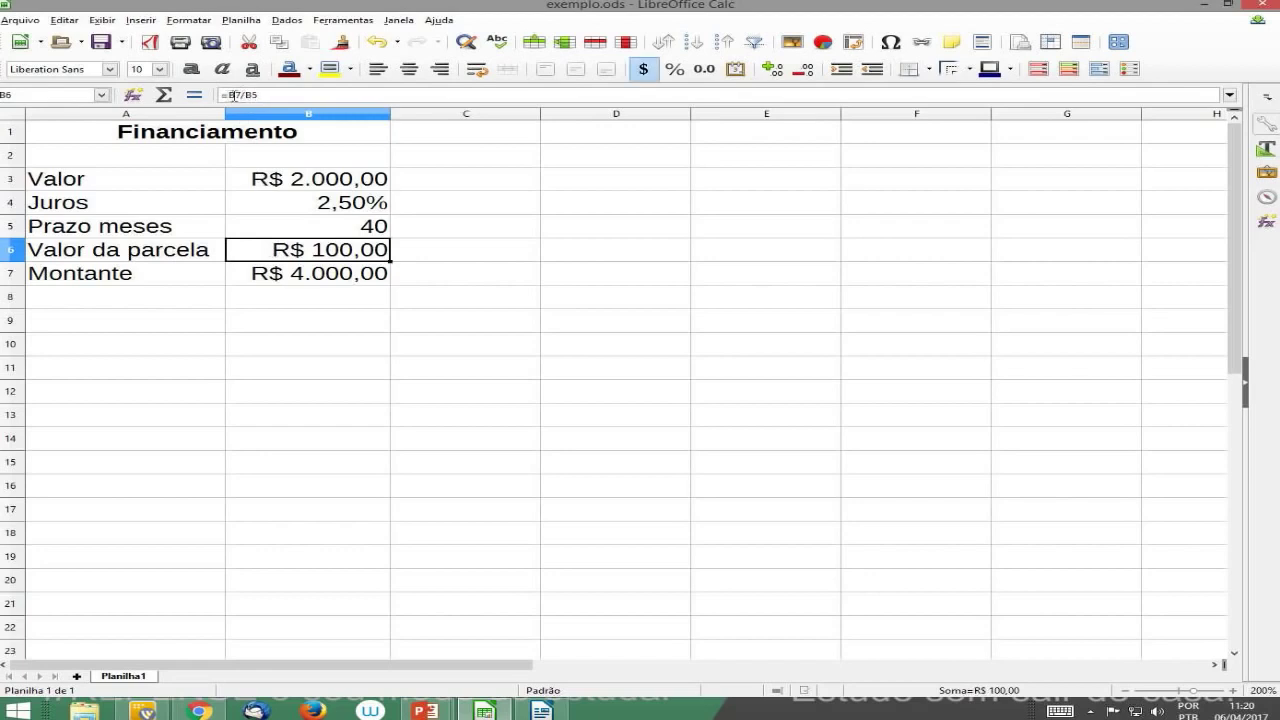
pyautogui.press('Down')
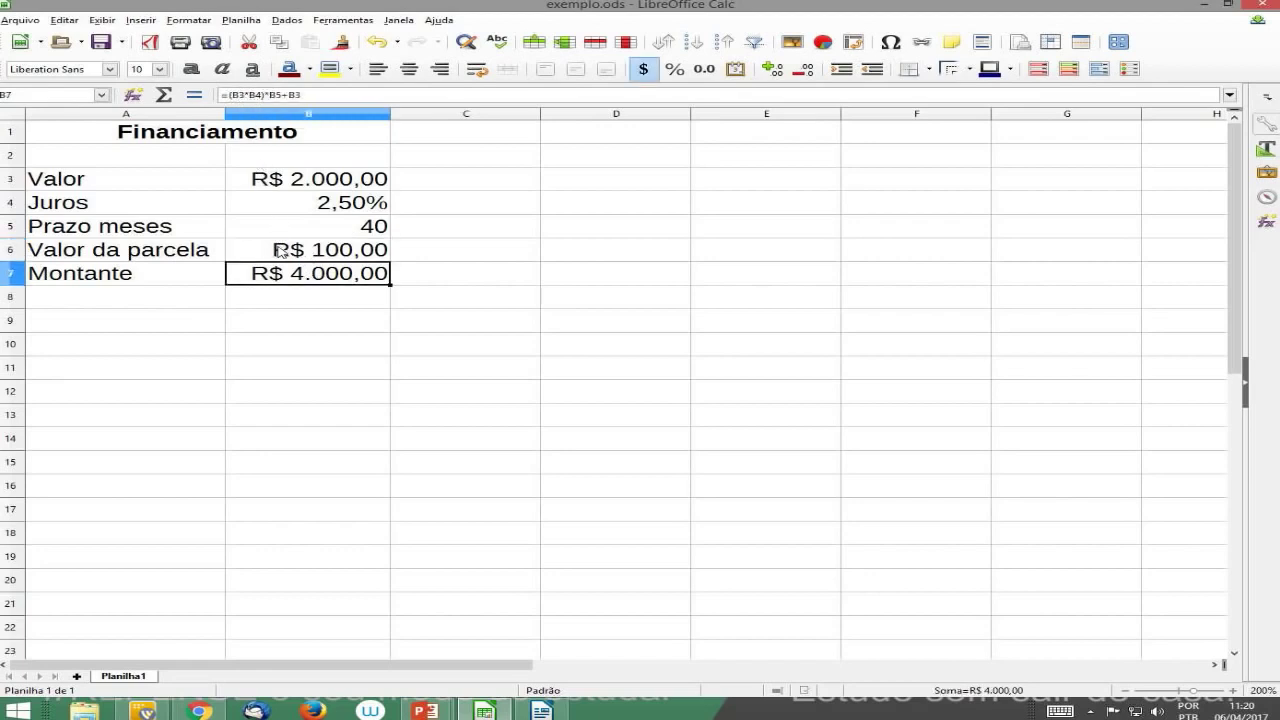
# - Enter 3000 for Valor, 3% for Juros and 20 for Prazo meses in the financing table
pyautogui.click(283, 182)
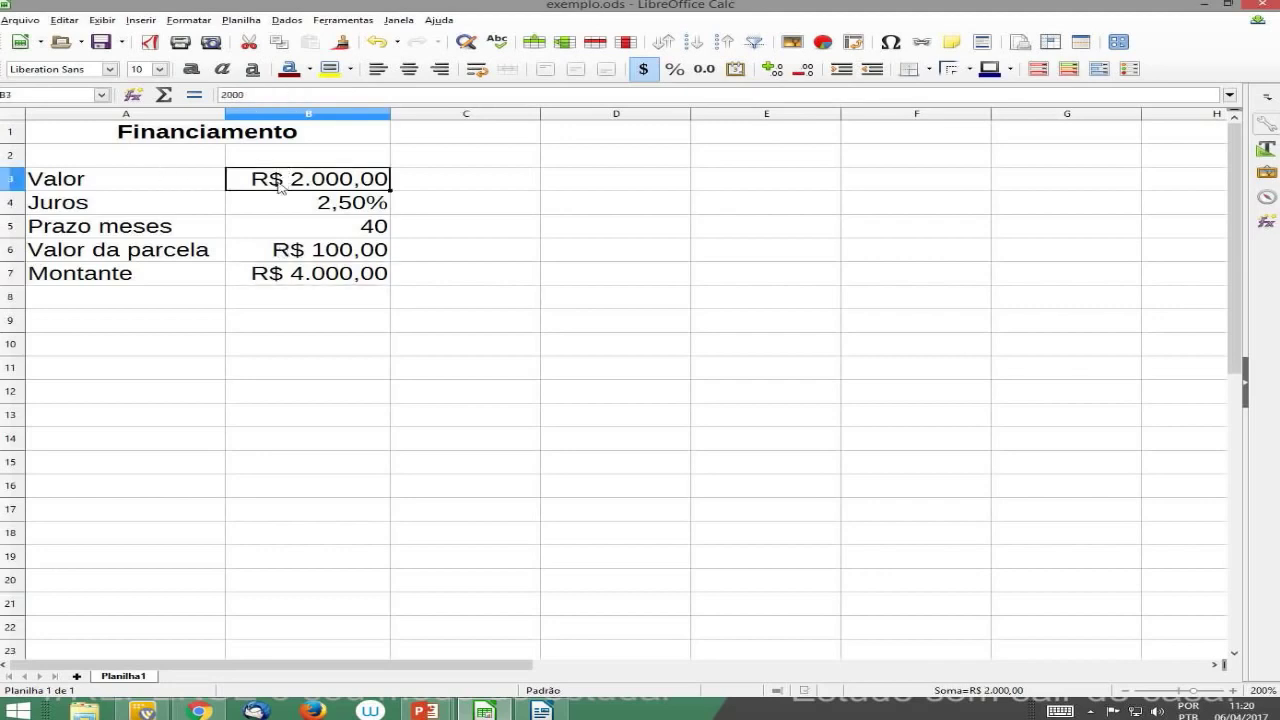
pyautogui.write('3000')
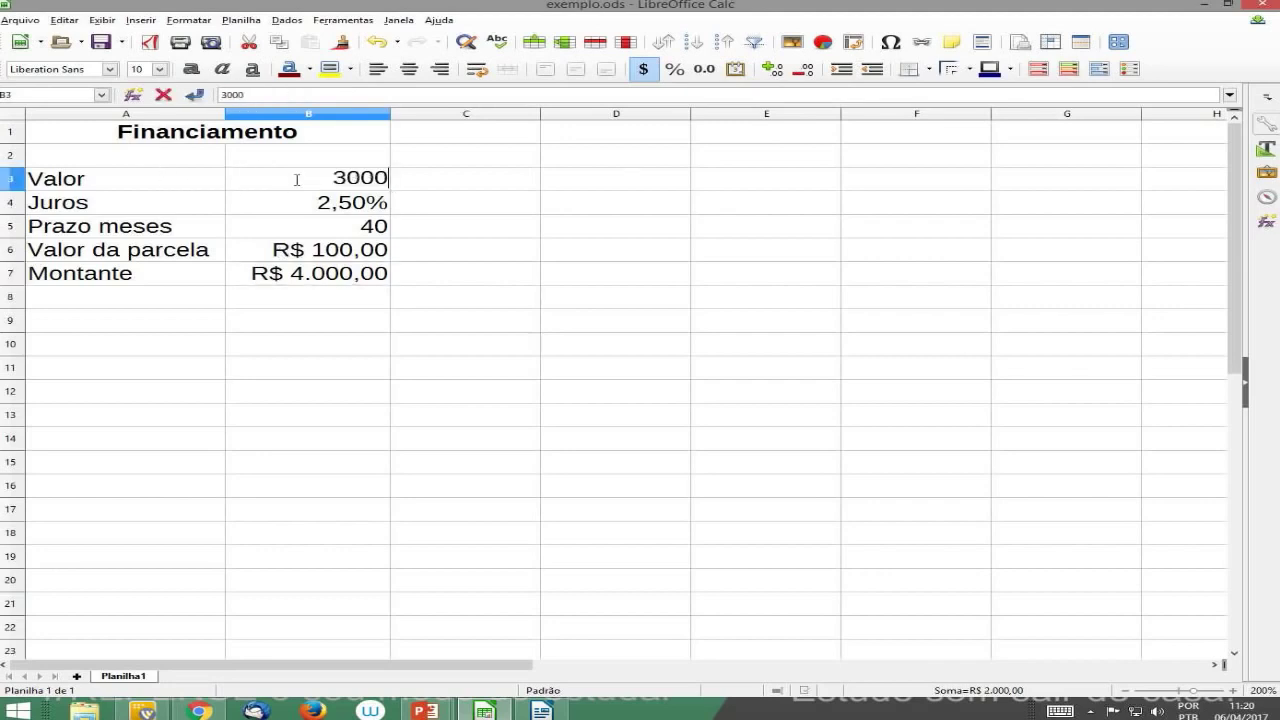
pyautogui.press('Return')
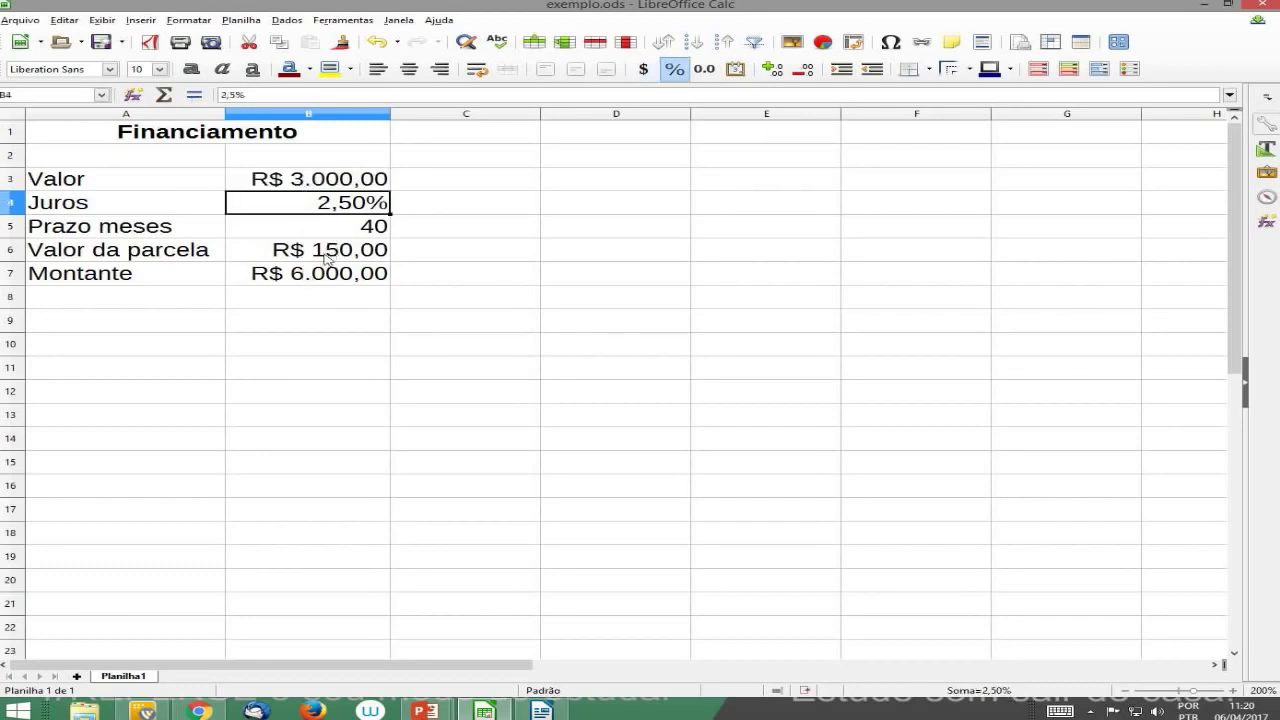
pyautogui.write('3')
pyautogui.press('Return')
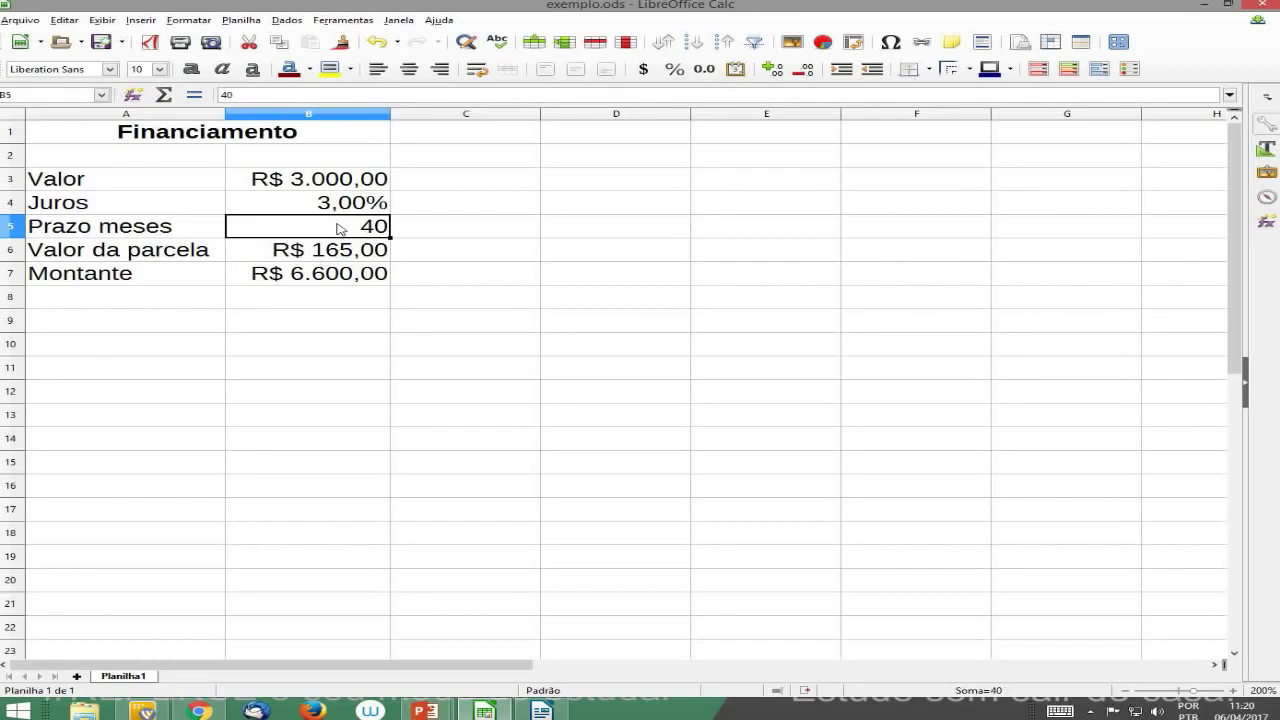
pyautogui.write('20')
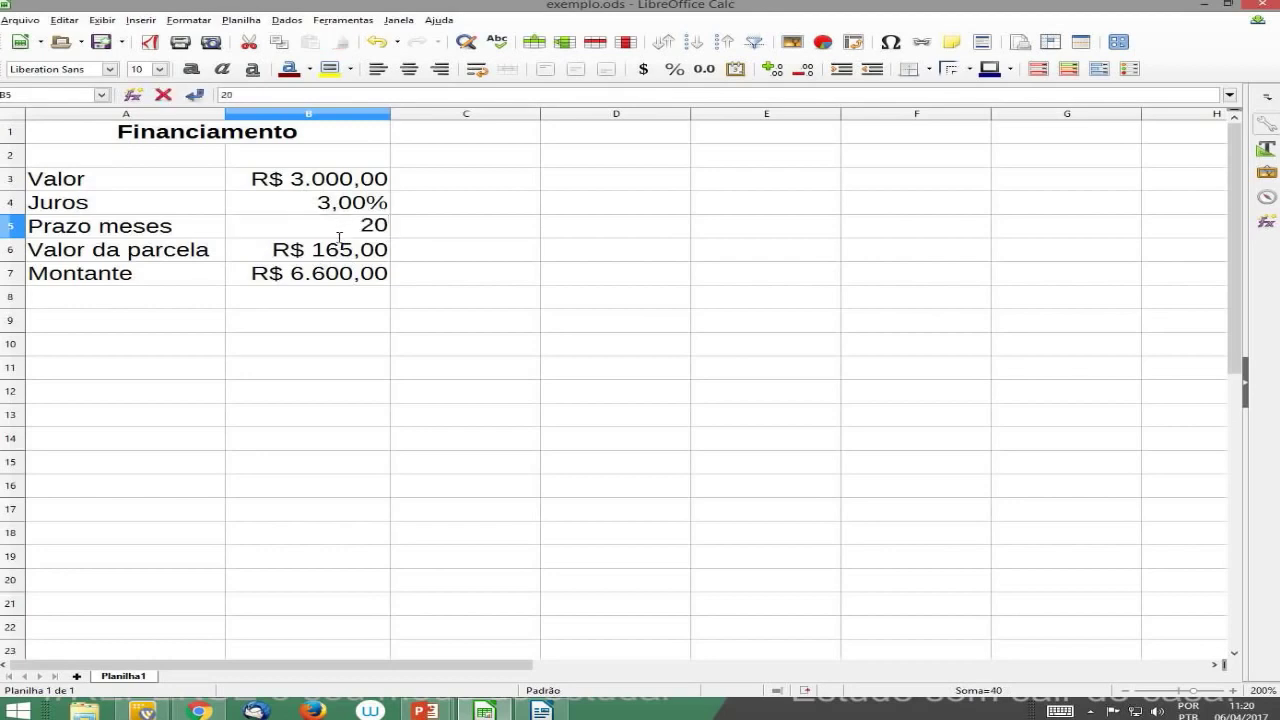
pyautogui.press('Return')
# - Examine the formulas of Montante in B7 and Valor da parcela in B6 and how they depend on each other
pyautogui.click(329, 277)
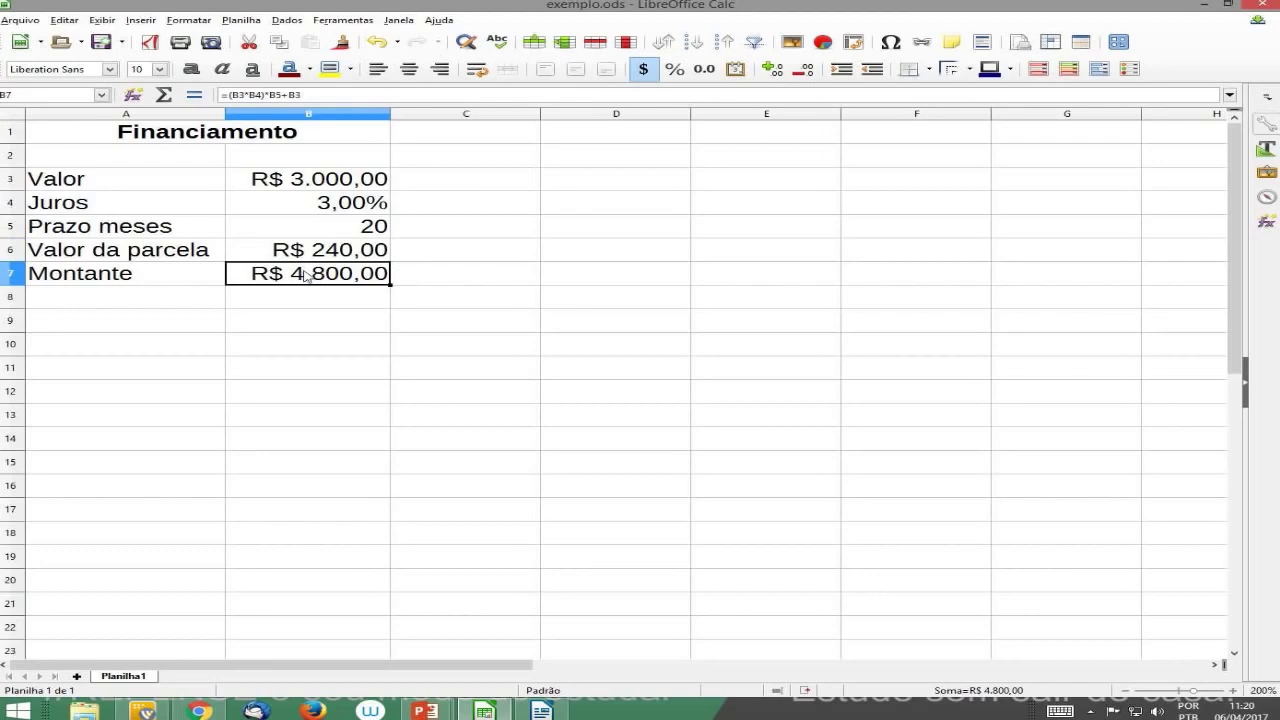
pyautogui.click(316, 250)
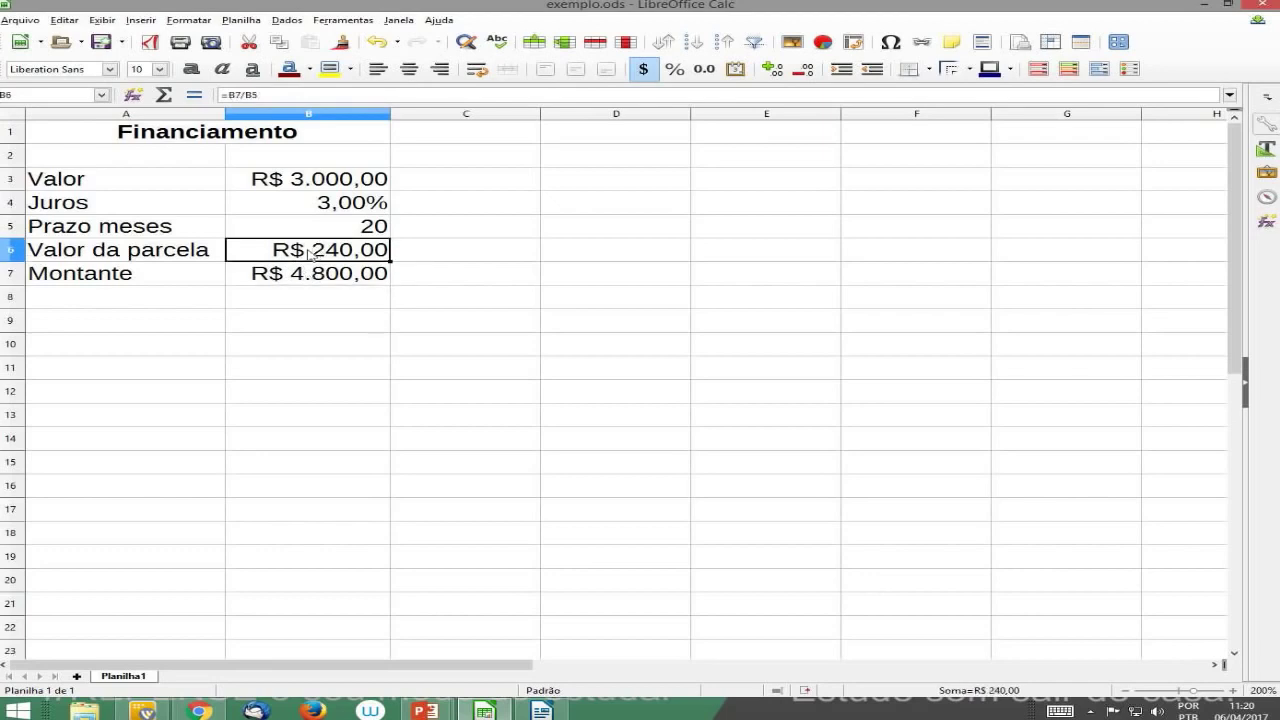
pyautogui.click(313, 274)
pyautogui.click(315, 256)
pyautogui.click(313, 274)
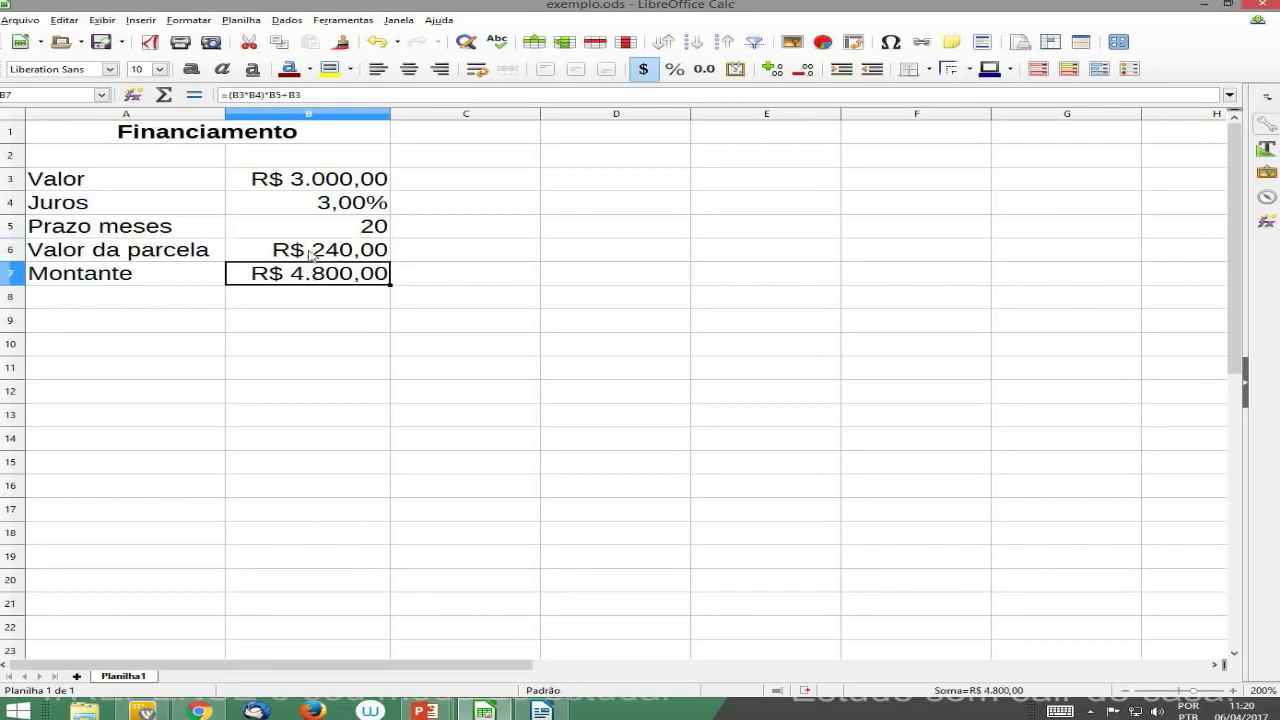
pyautogui.click(315, 256)
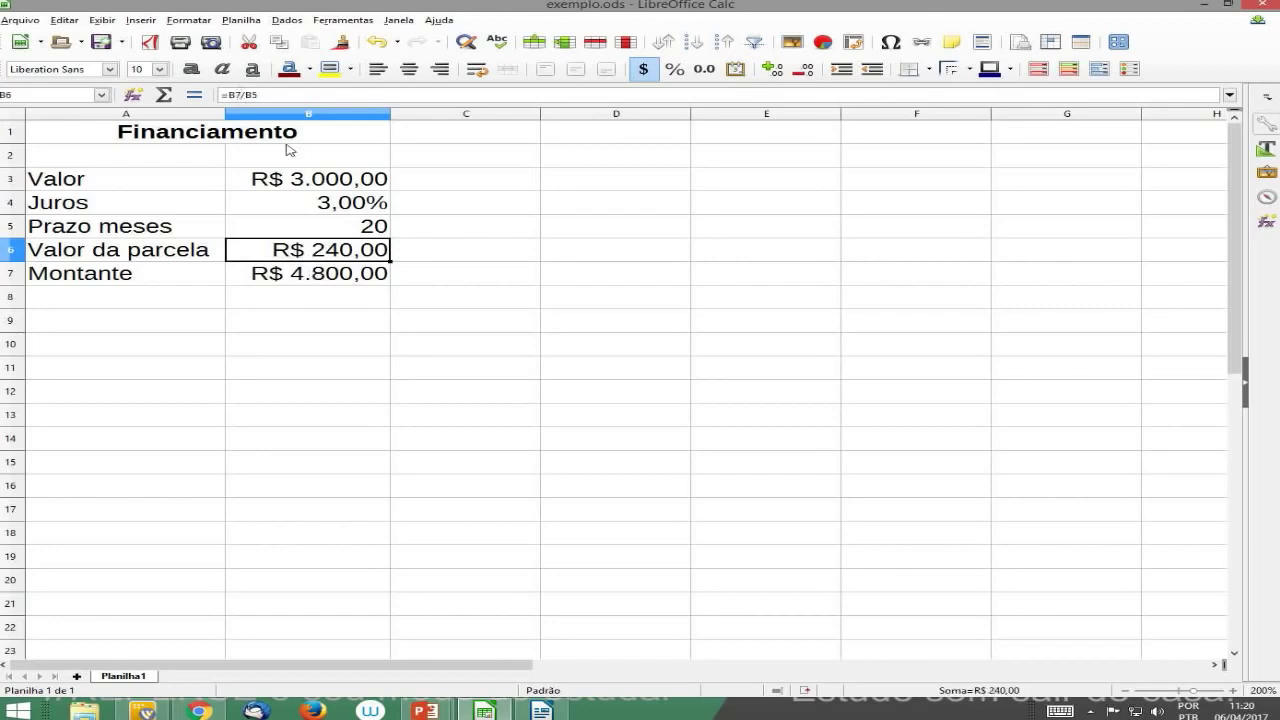
pyautogui.click(318, 275)
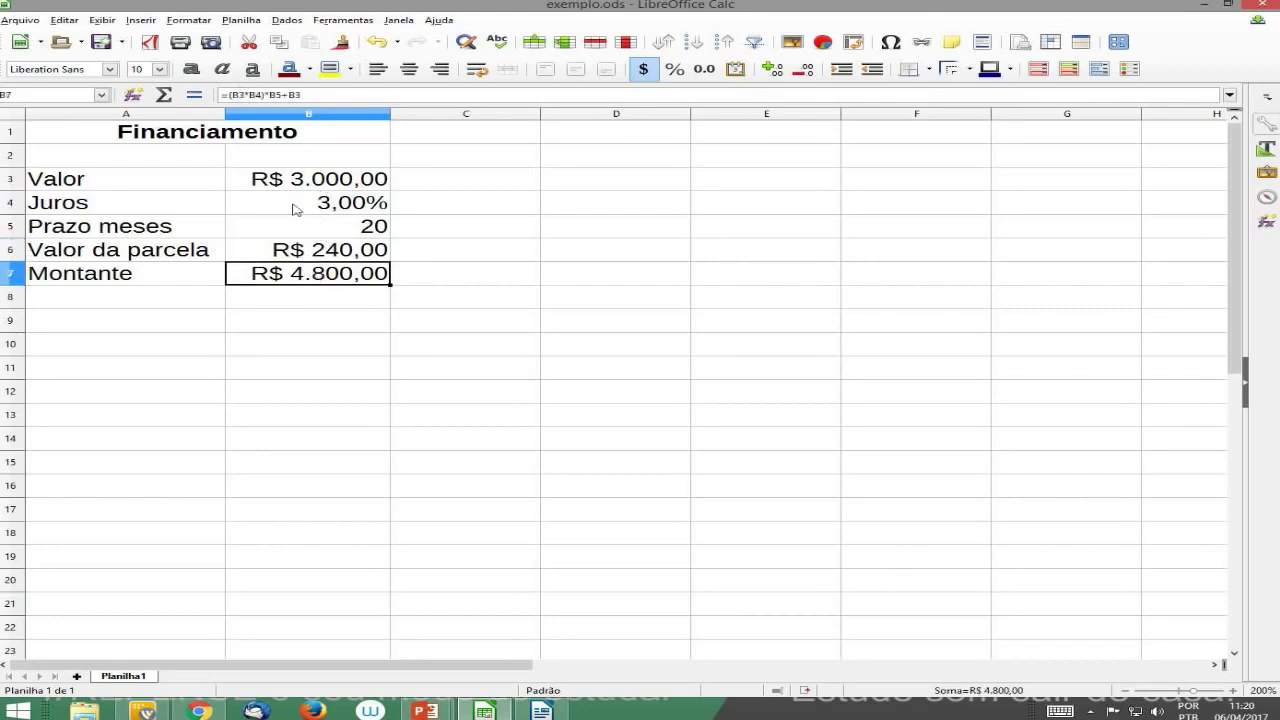
pyautogui.click(340, 256)
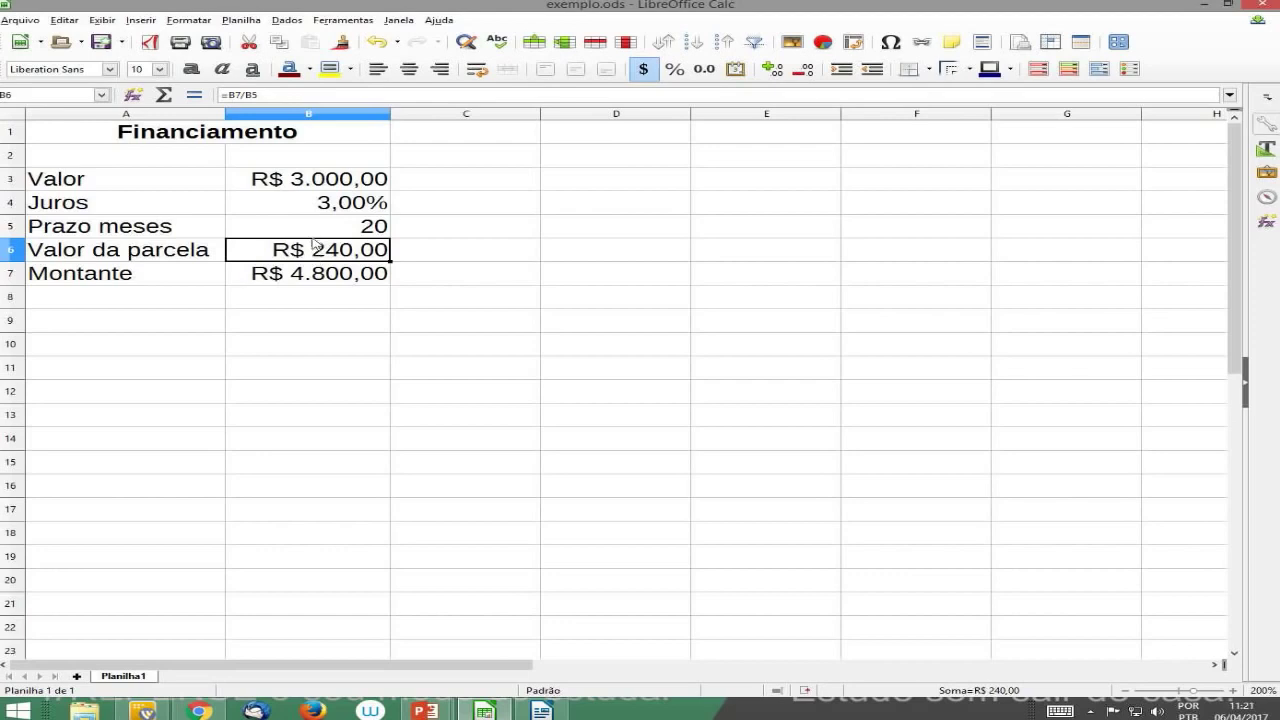
pyautogui.click(322, 233)
pyautogui.click(320, 251)
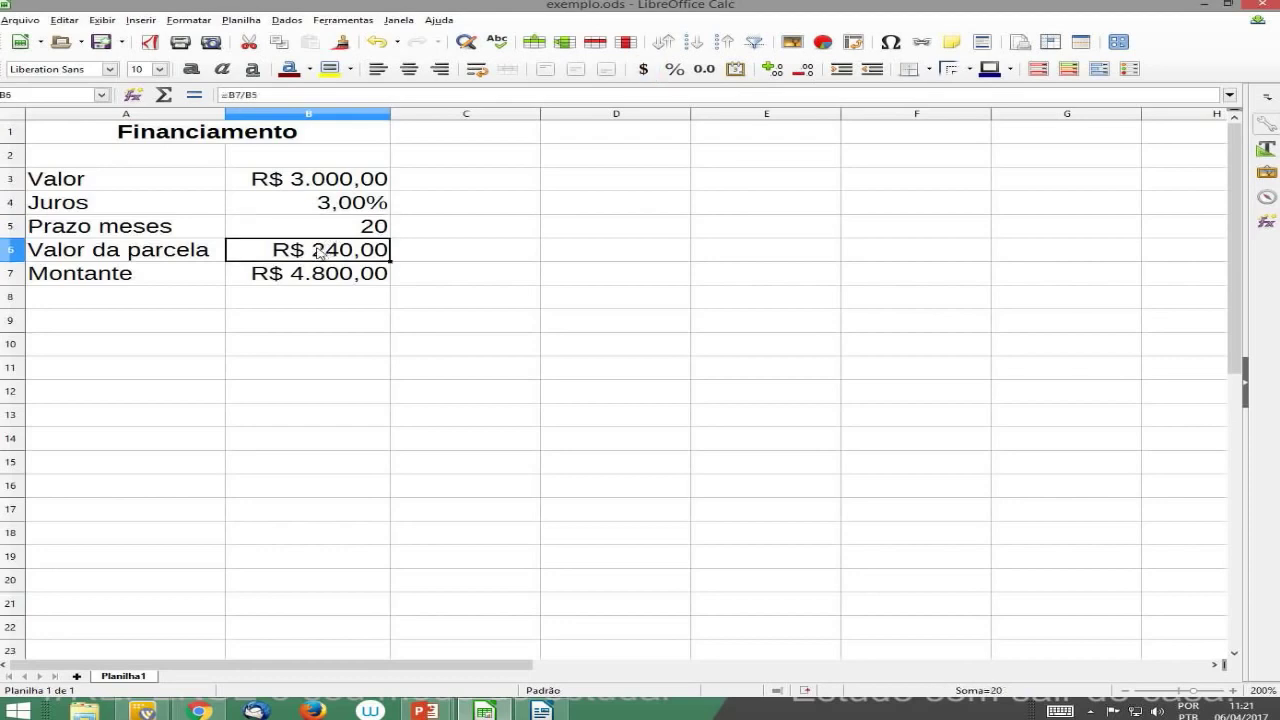
# - Try shorter terms in Prazo meses, first 15 and then 12 months
pyautogui.click(343, 228)
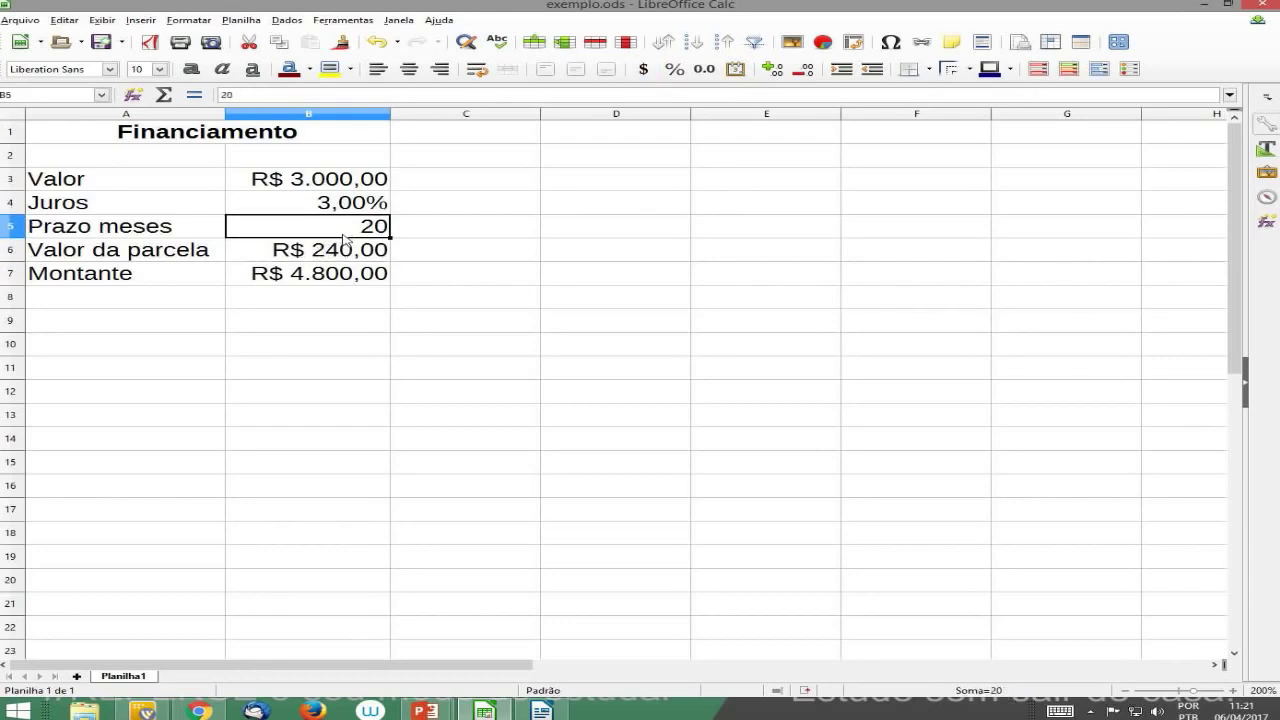
pyautogui.write('15')
pyautogui.press('Return')
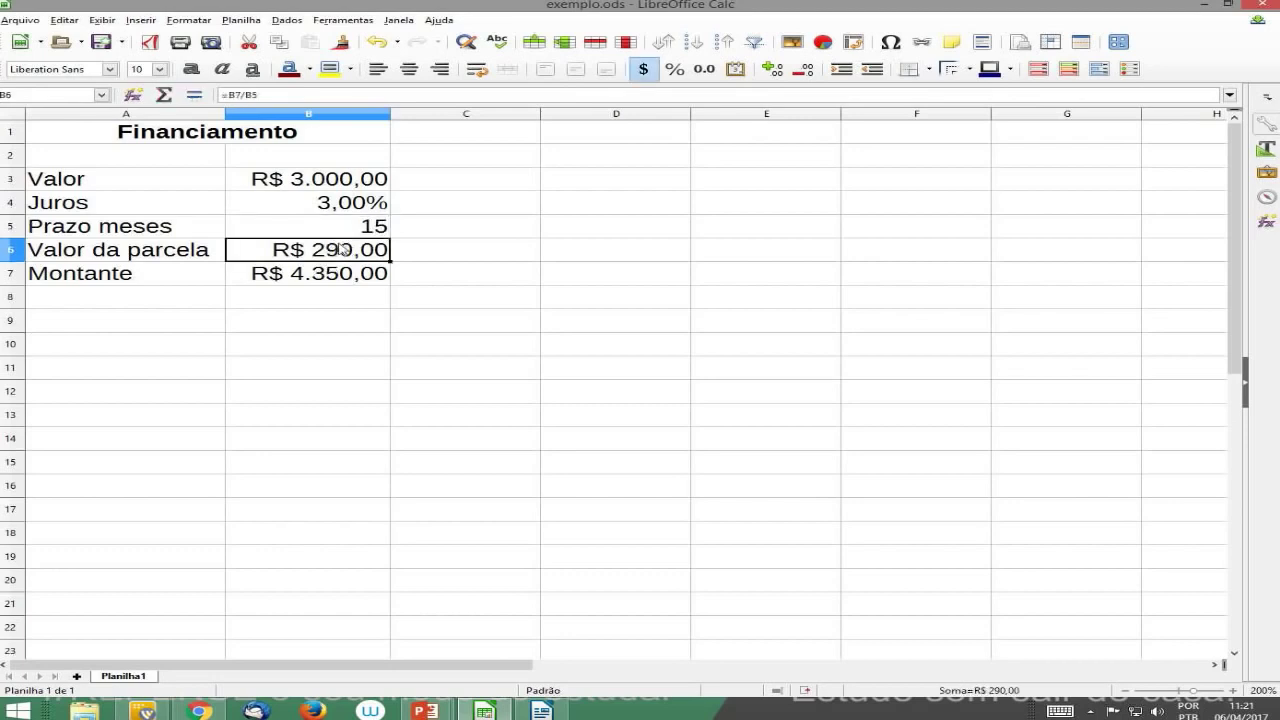
pyautogui.click(343, 230)
pyautogui.write('12')
pyautogui.press('Return')
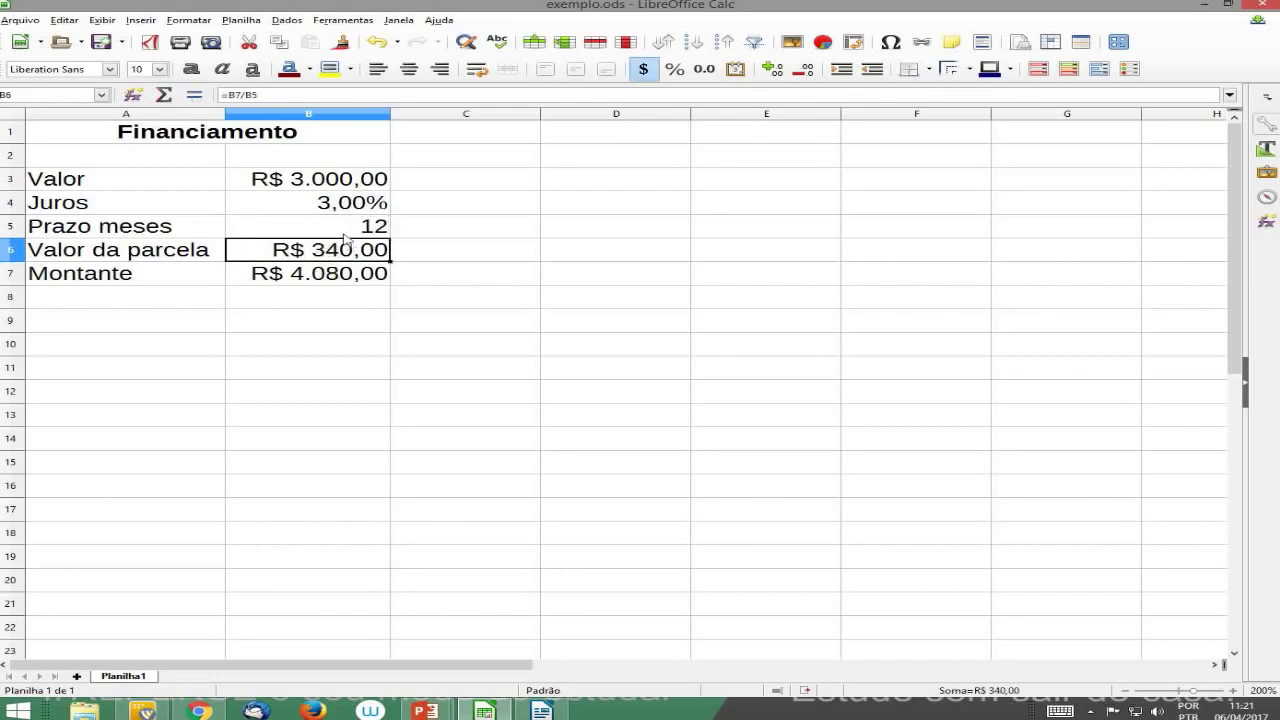
# - Set Prazo meses in B5 to 60
pyautogui.click(343, 230)
pyautogui.write('60')
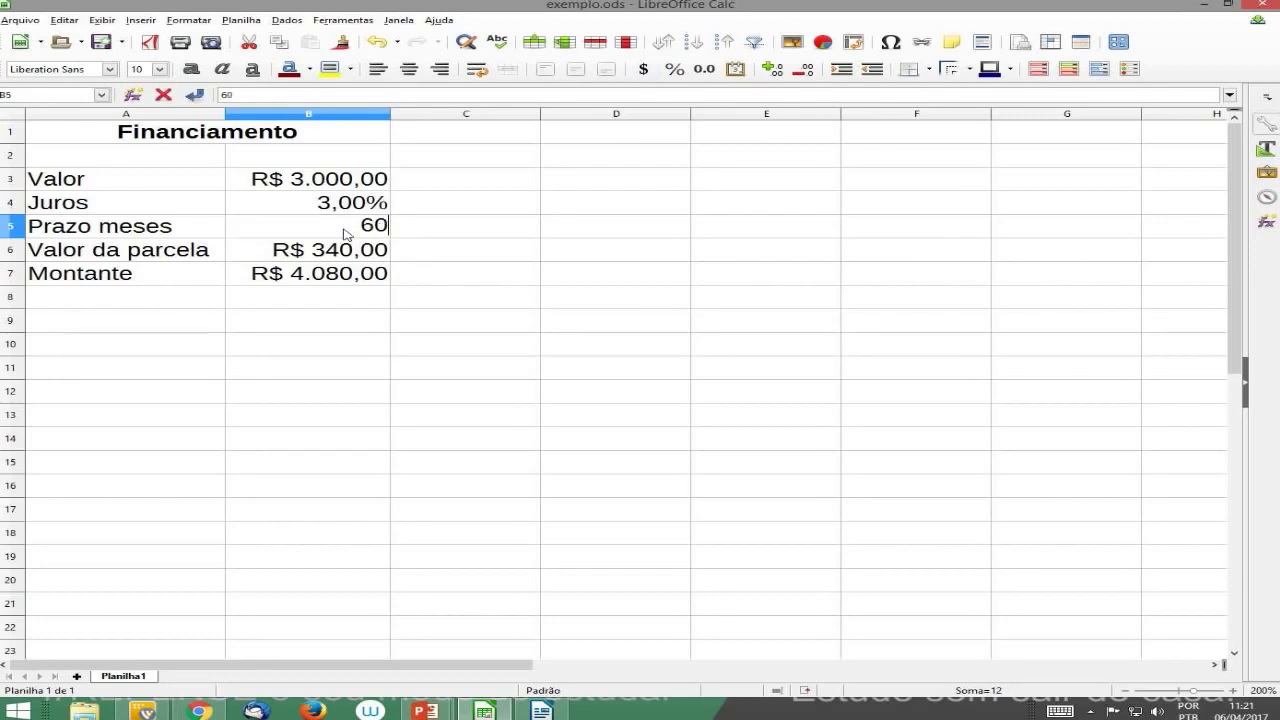
pyautogui.press('Return')
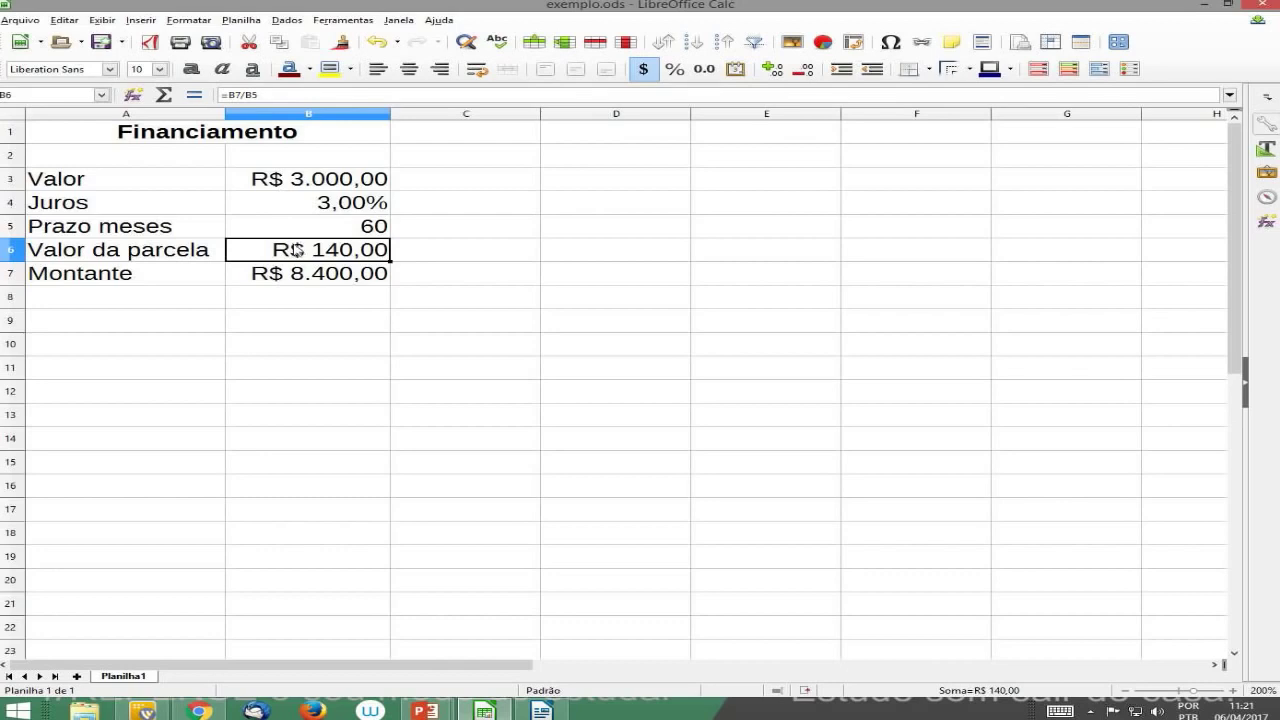
# - Use Goal Seek to bring the installment in B6 to 100 by varying the term in B5, insert the result and undo it
pyautogui.click(340, 24)
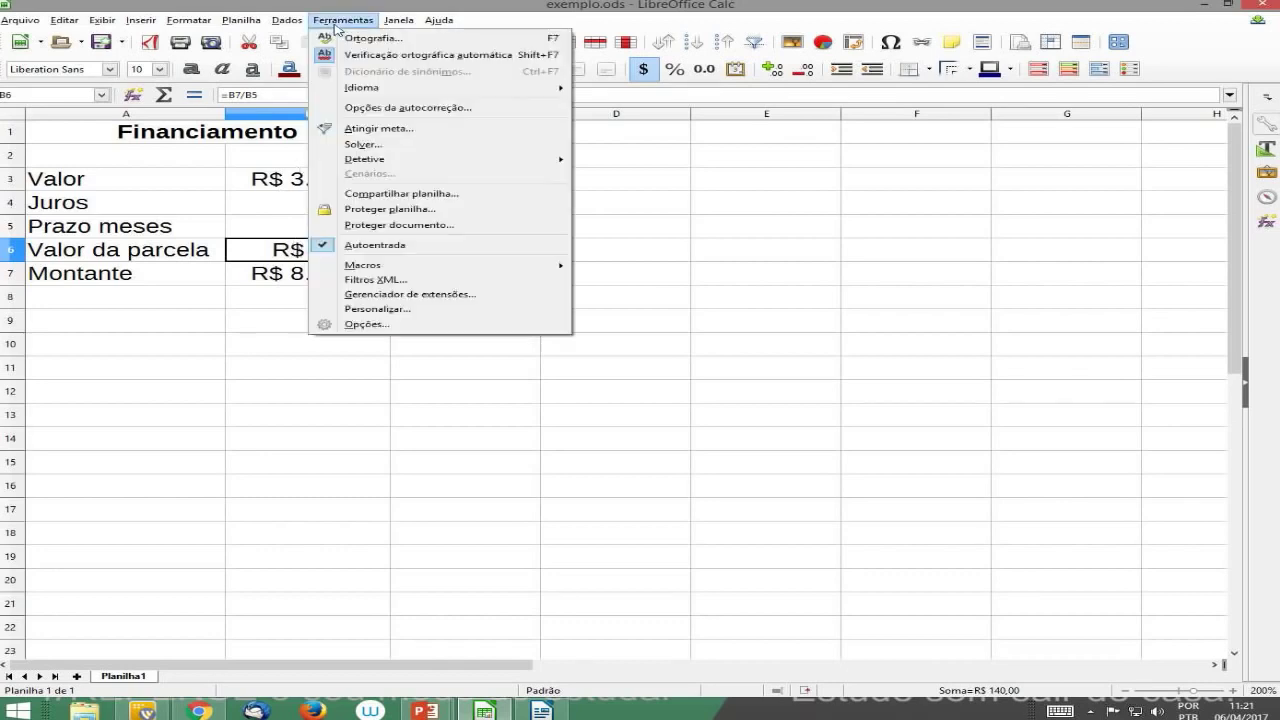
pyautogui.click(380, 130)
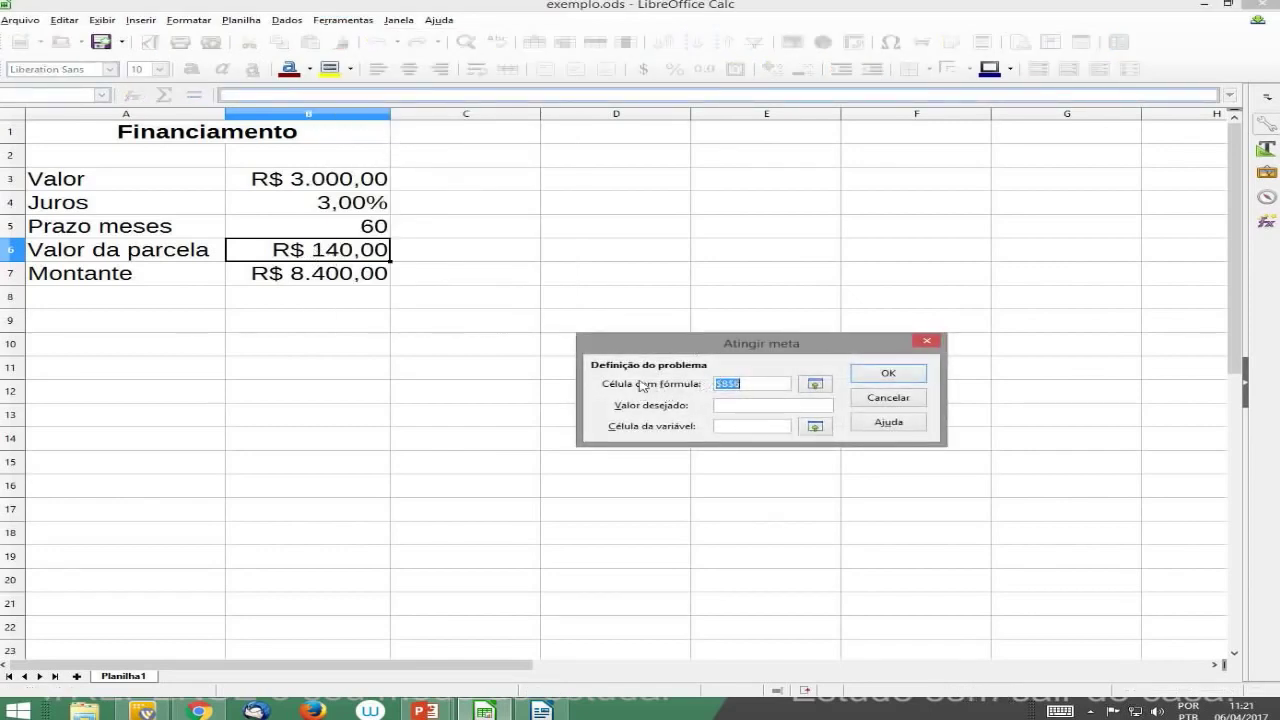
pyautogui.click(733, 406)
pyautogui.write('100')
pyautogui.click(722, 425)
pyautogui.click(352, 231)
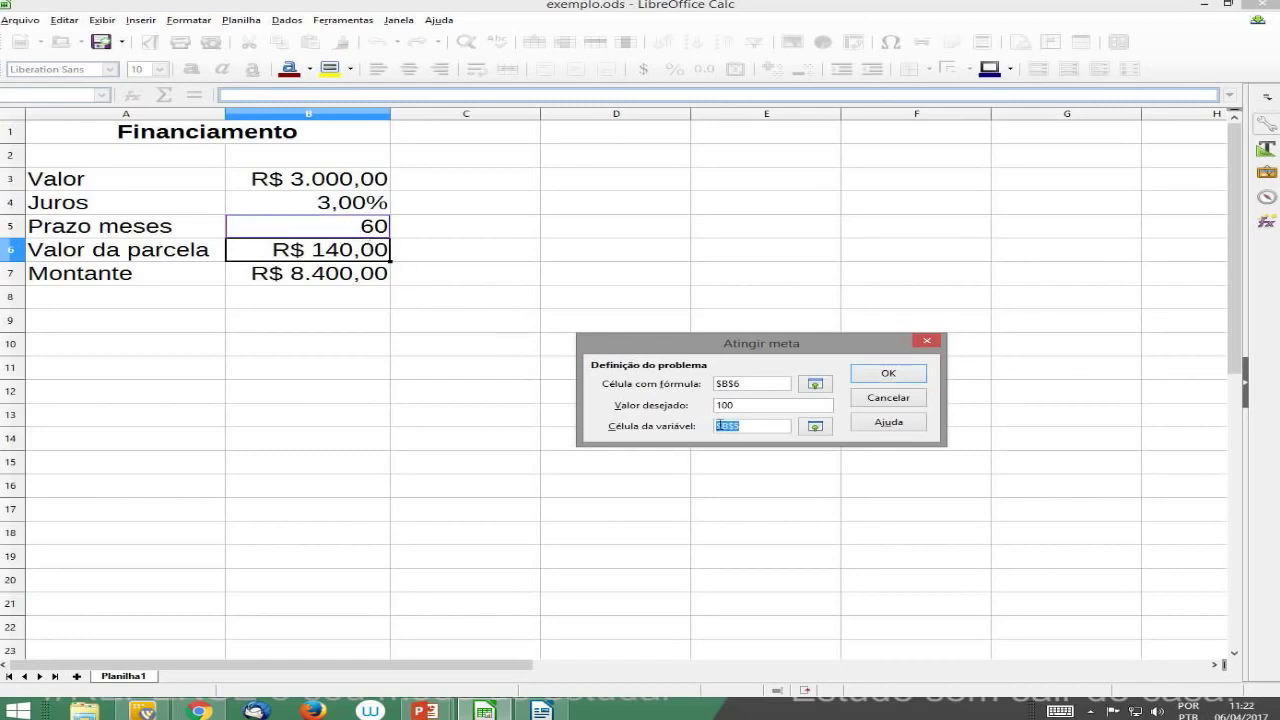
pyautogui.click(867, 379)
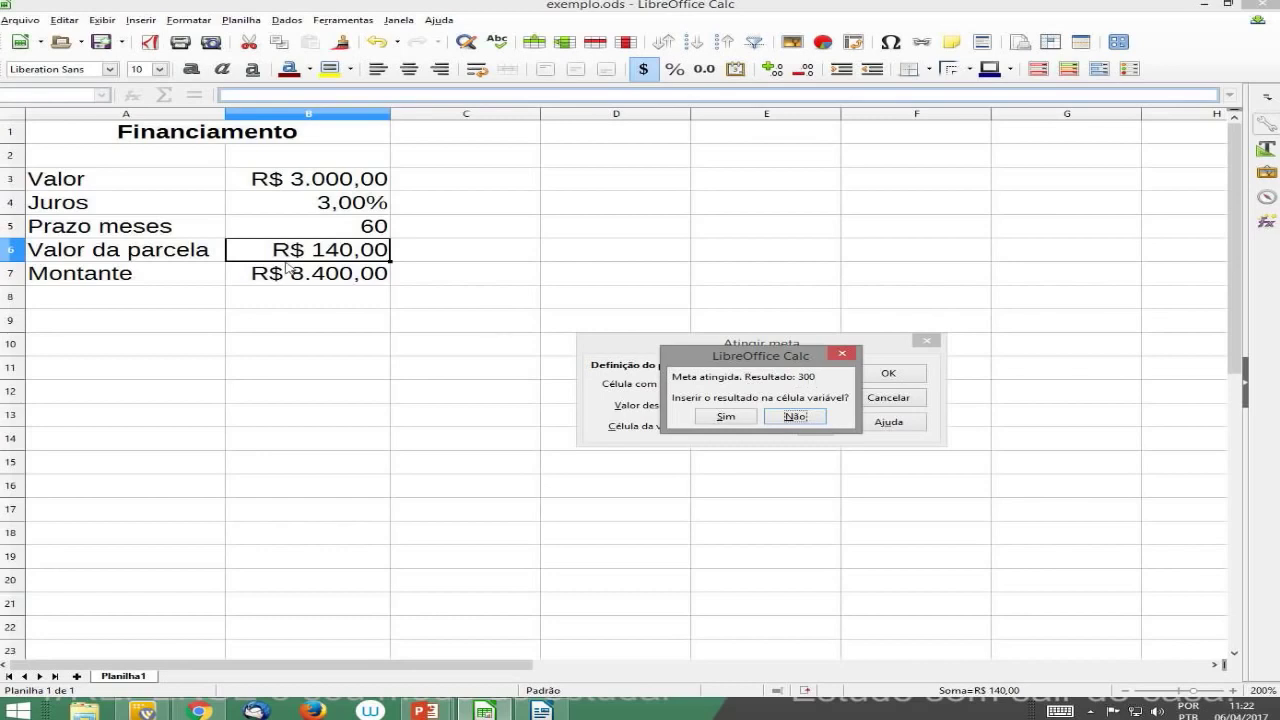
pyautogui.click(726, 416)
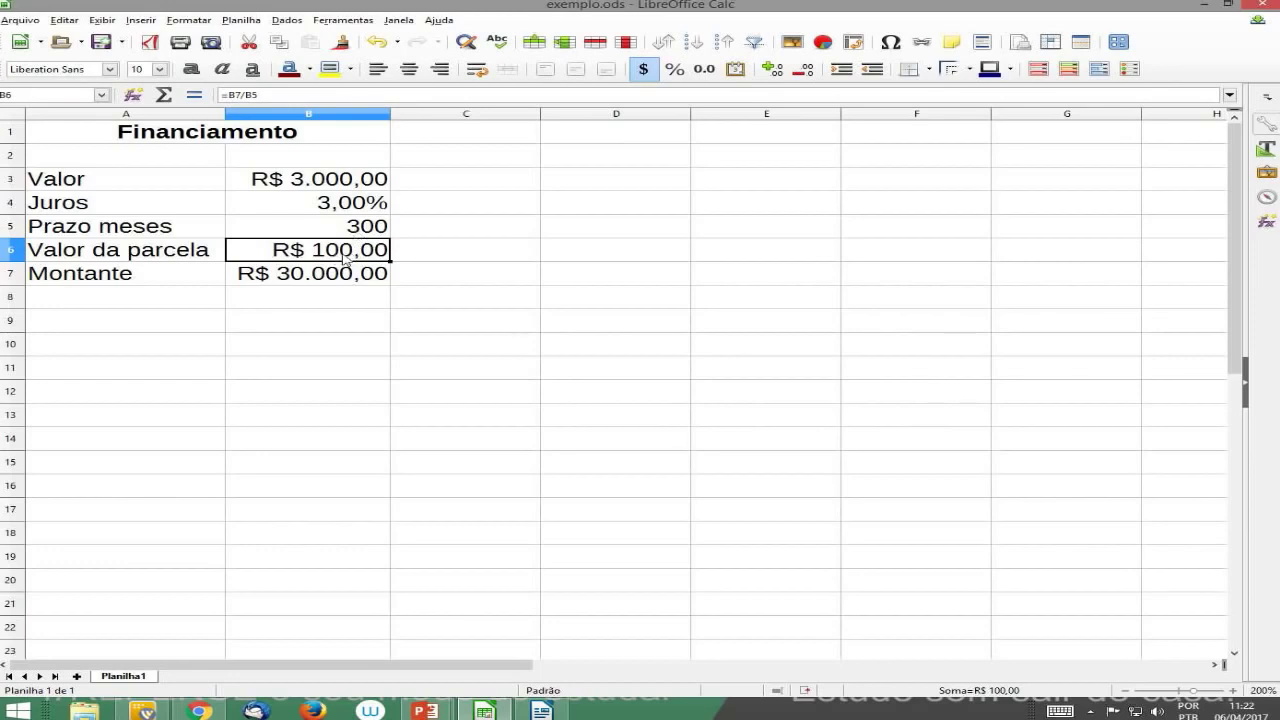
pyautogui.hotkey('ctrl', 'z')
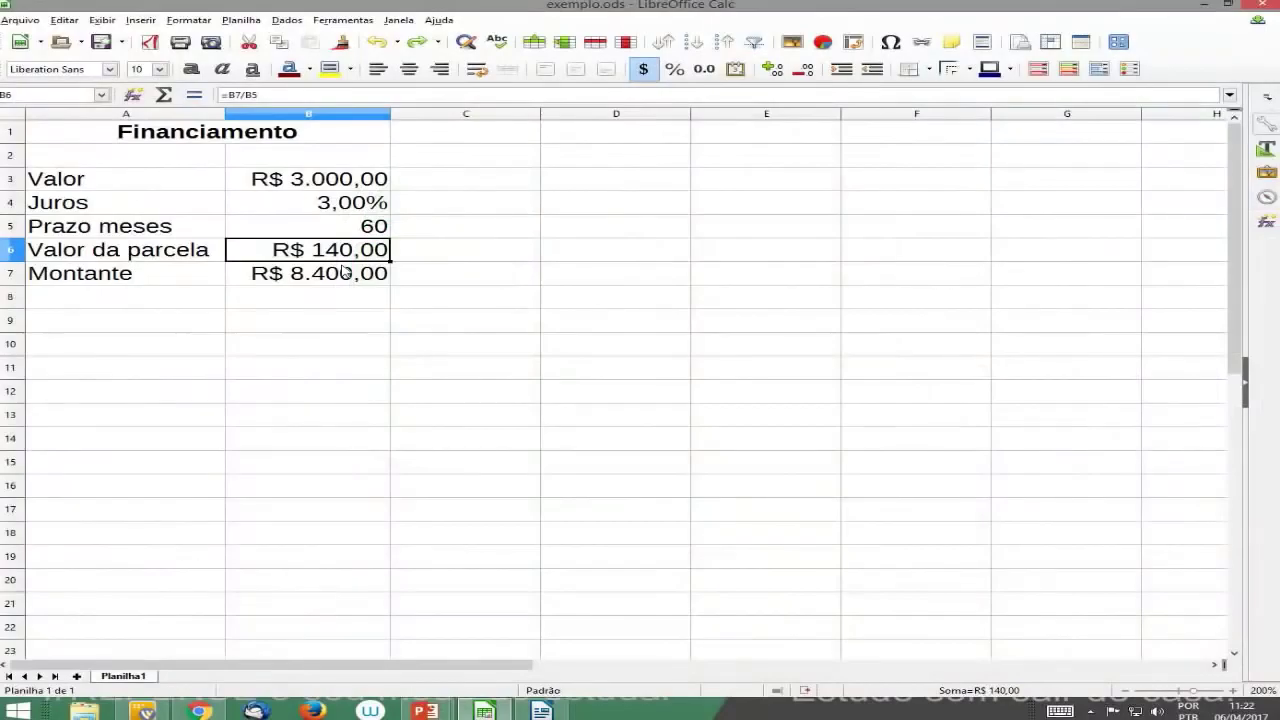
pyautogui.hotkey('alt', 'Tab')
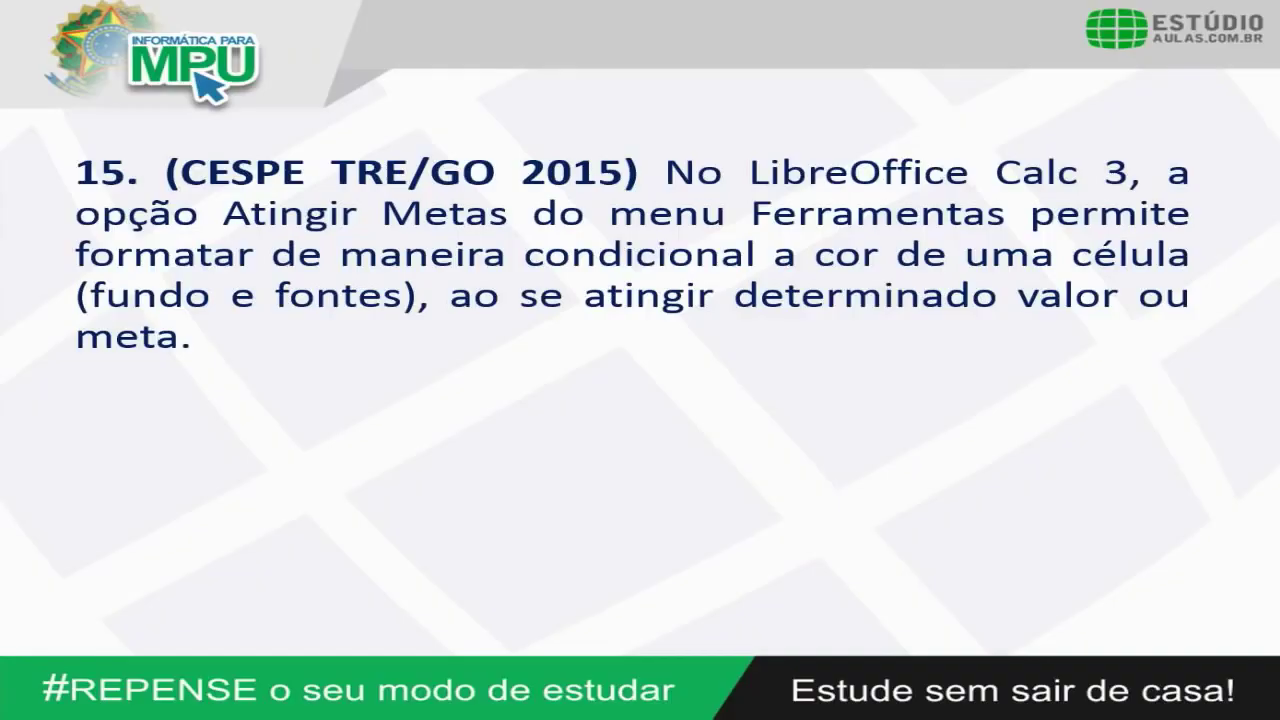
pyautogui.moveTo(212, 236); pyautogui.dragTo(484, 233)
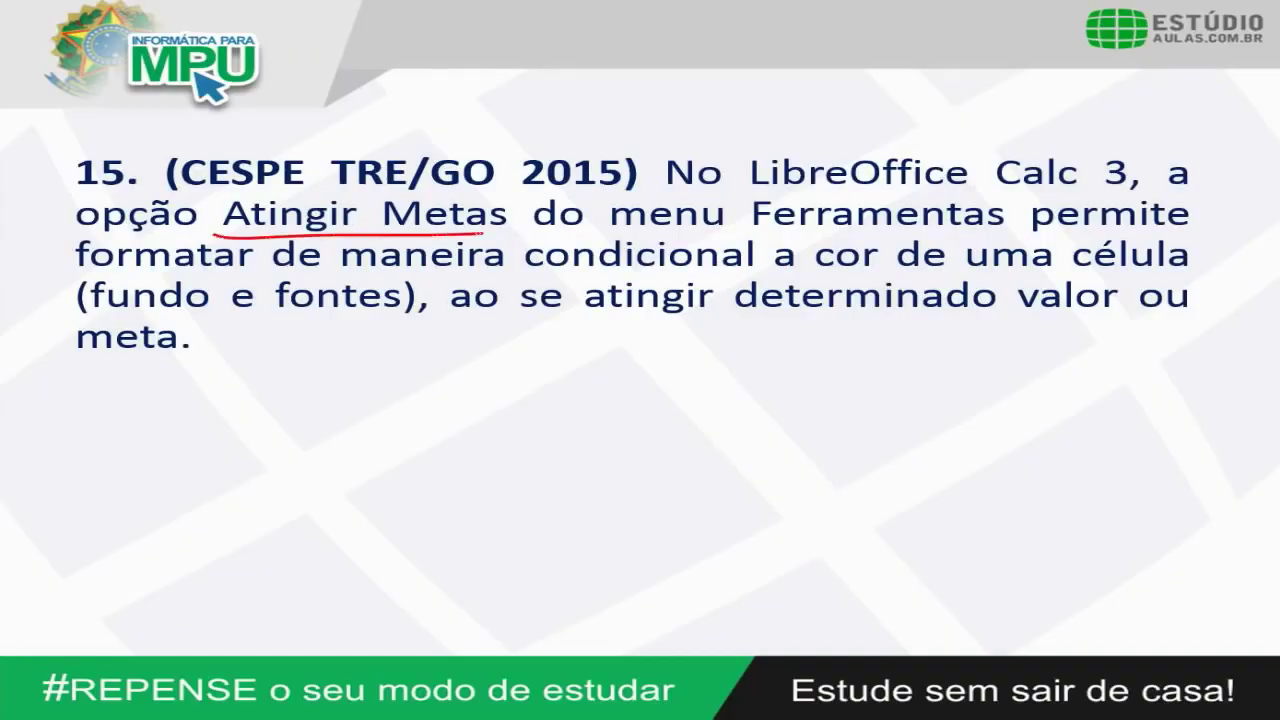
pyautogui.moveTo(742, 231); pyautogui.dragTo(1012, 229)
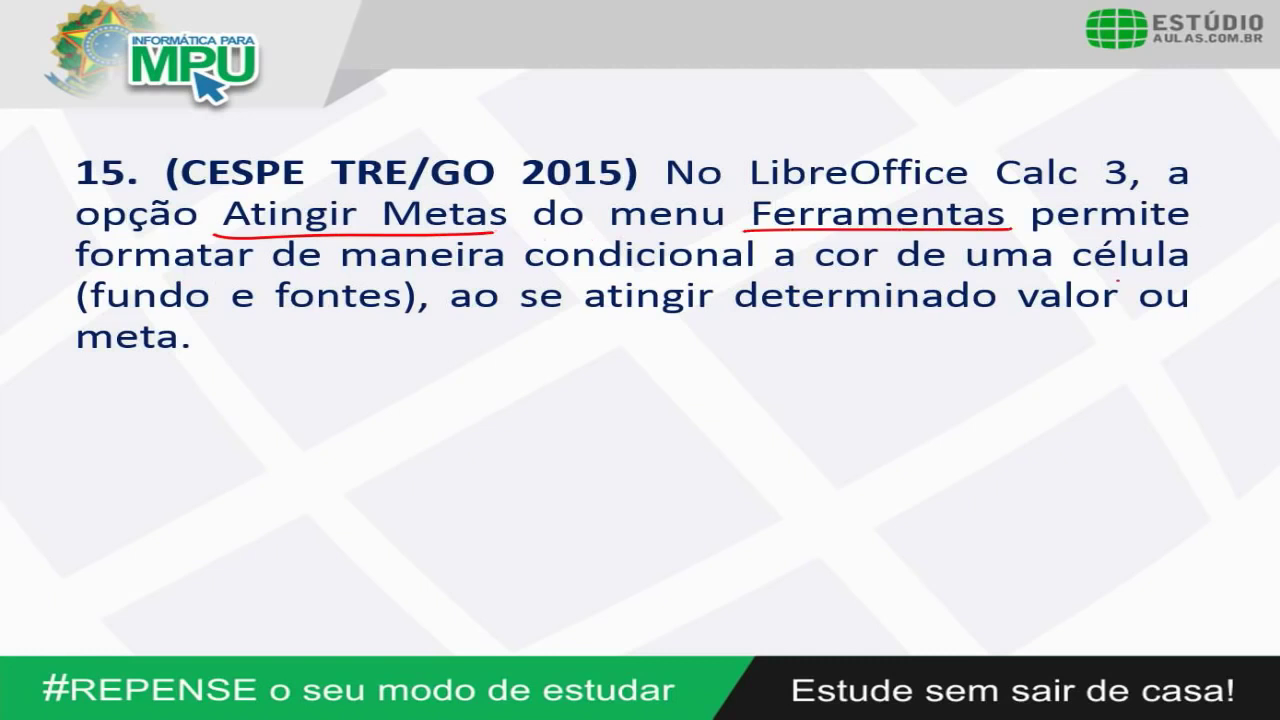
pyautogui.moveTo(466, 326); pyautogui.dragTo(1184, 324)
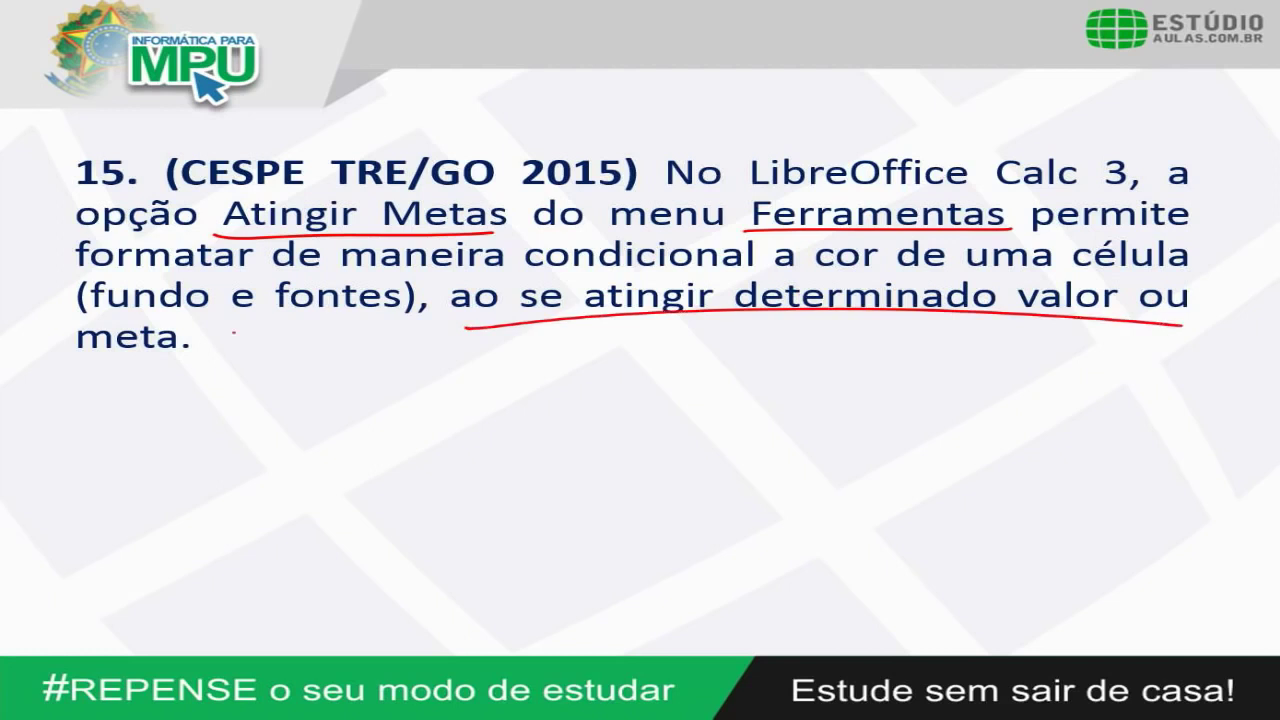
pyautogui.moveTo(30, 357); pyautogui.dragTo(265, 361)
pyautogui.moveTo(222, 212)
pyautogui.mouseDown()
pyautogui.moveTo(474, 214)
pyautogui.moveTo(210, 218)
pyautogui.moveTo(236, 228)
pyautogui.moveTo(494, 222)
pyautogui.mouseUp()
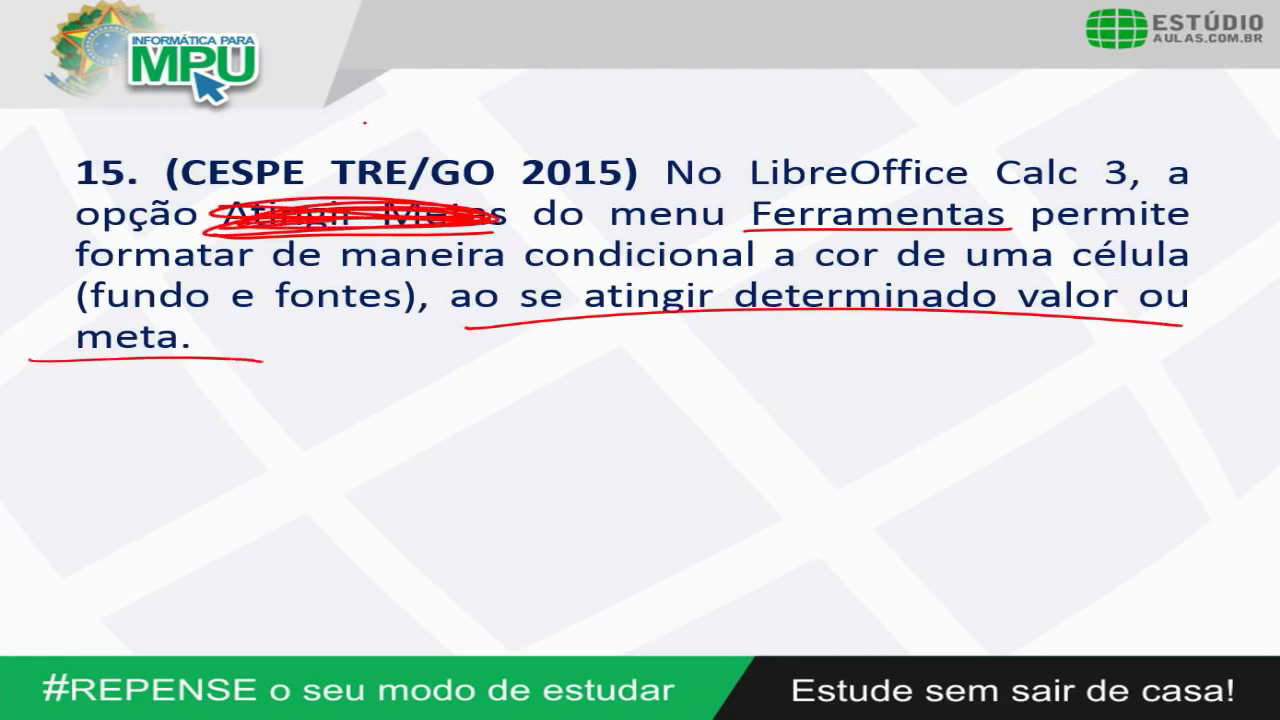
pyautogui.moveTo(362, 98)
pyautogui.mouseDown()
pyautogui.moveTo(354, 142)
pyautogui.moveTo(388, 92)
pyautogui.moveTo(394, 132)
pyautogui.moveTo(494, 128)
pyautogui.mouseUp()
pyautogui.moveTo(520, 126)
pyautogui.mouseDown()
pyautogui.moveTo(544, 130)
pyautogui.moveTo(538, 104)
pyautogui.moveTo(596, 126)
pyautogui.moveTo(642, 114)
pyautogui.moveTo(649, 130)
pyautogui.mouseUp()
pyautogui.moveTo(668, 116)
pyautogui.mouseDown()
pyautogui.moveTo(660, 130)
pyautogui.moveTo(712, 116)
pyautogui.mouseUp()
pyautogui.moveTo(720, 114); pyautogui.dragTo(716, 128)
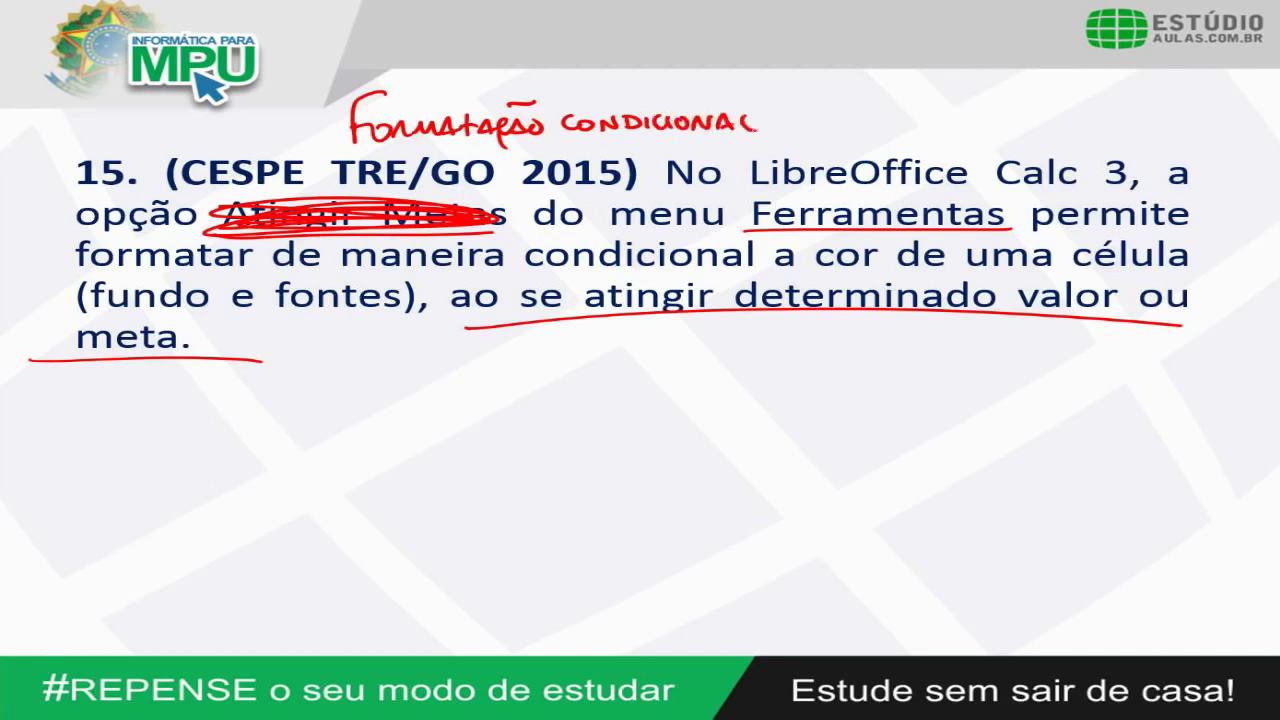
pyautogui.moveTo(750, 216); pyautogui.dragTo(1000, 224)
pyautogui.moveTo(796, 130)
pyautogui.mouseDown()
pyautogui.moveTo(752, 220)
pyautogui.moveTo(826, 118)
pyautogui.moveTo(832, 130)
pyautogui.mouseUp()
pyautogui.moveTo(846, 122); pyautogui.dragTo(922, 128)
pyautogui.moveTo(930, 106)
pyautogui.mouseDown()
pyautogui.moveTo(932, 128)
pyautogui.moveTo(946, 116)
pyautogui.mouseUp()
pyautogui.moveTo(944, 120); pyautogui.dragTo(978, 128)
pyautogui.moveTo(978, 130); pyautogui.dragTo(998, 126)
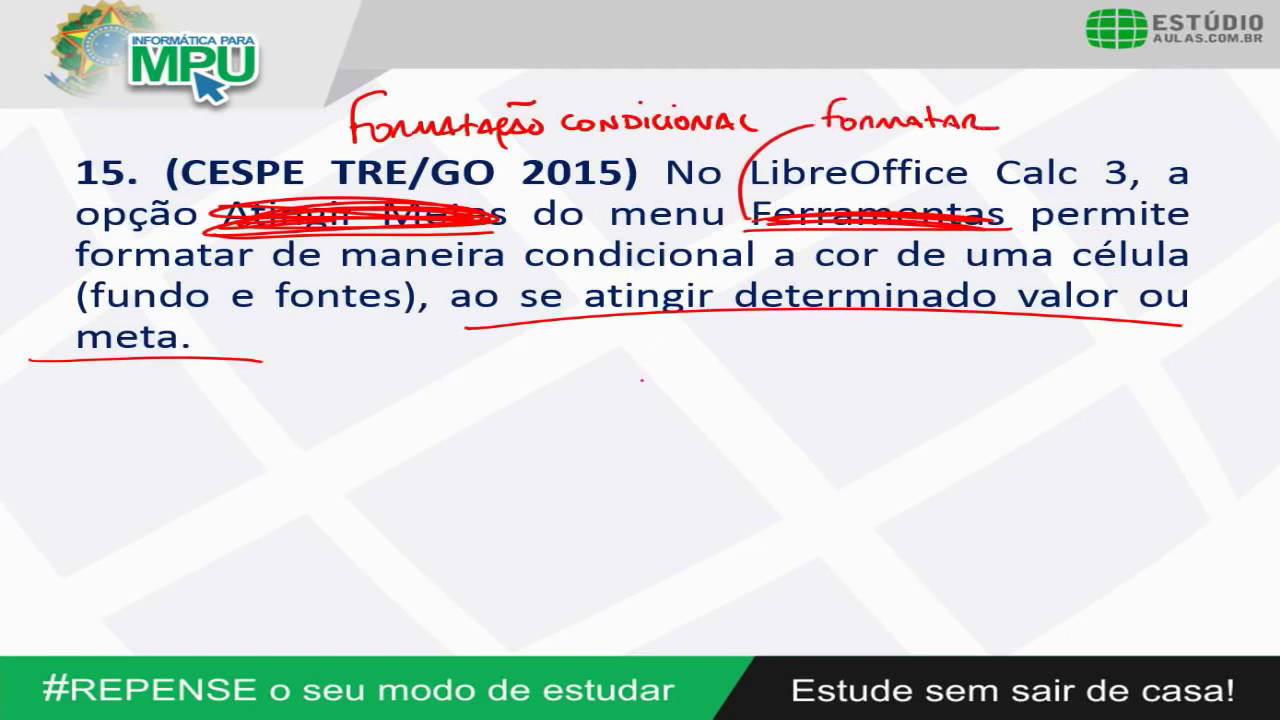
pyautogui.moveTo(626, 384); pyautogui.dragTo(520, 448)
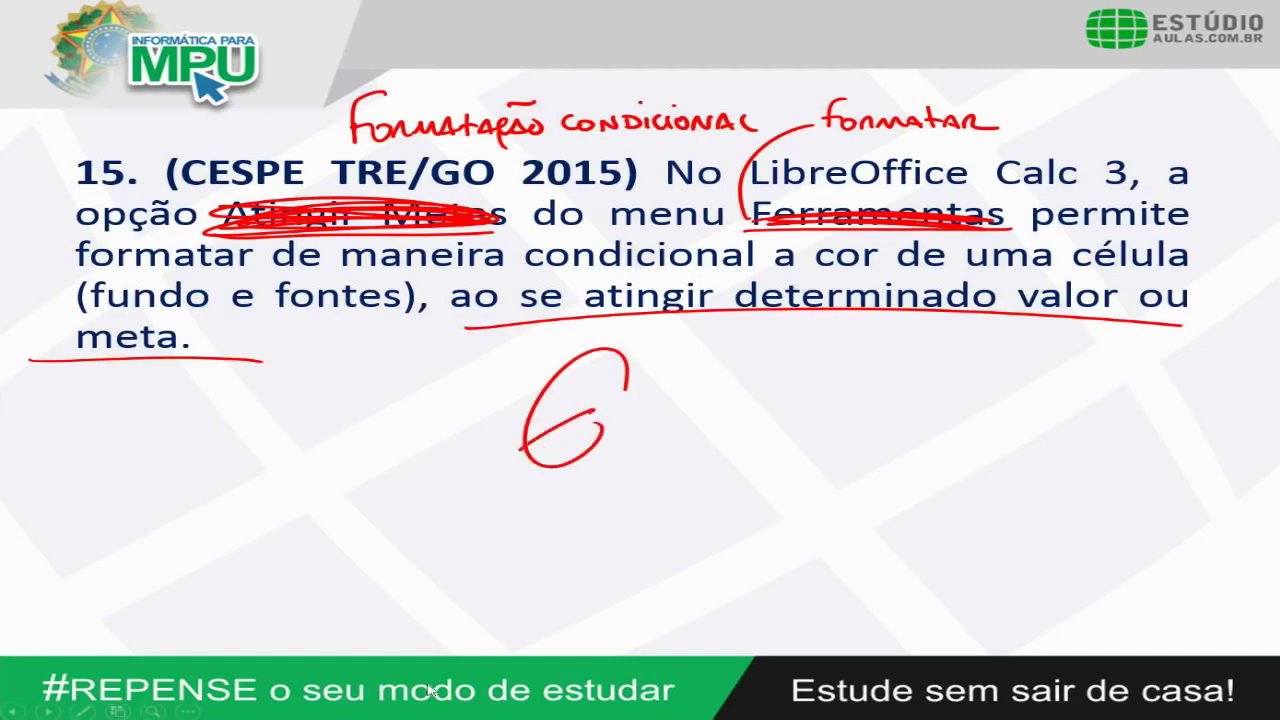